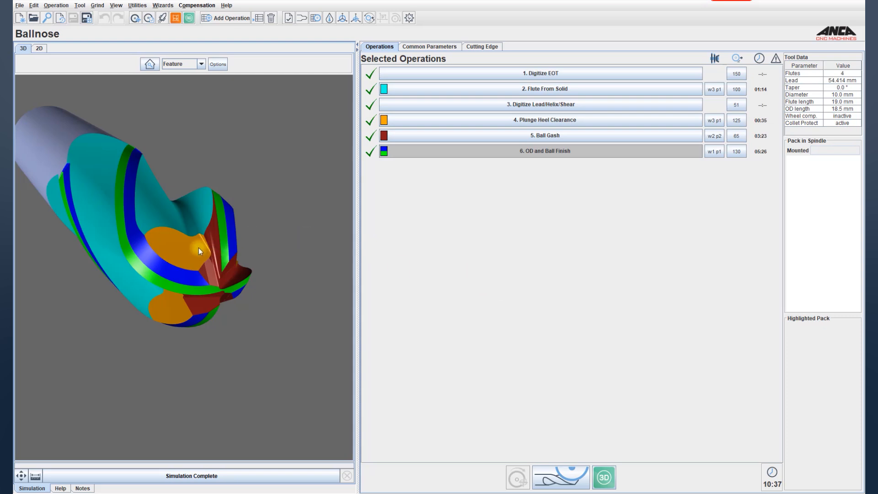
Open the OD and Ball Finish operation's settings and examine the primary and secondary reliefs around the tool's ball end
left_click_drag(198, 247, 229, 235)
double_click(518, 152)
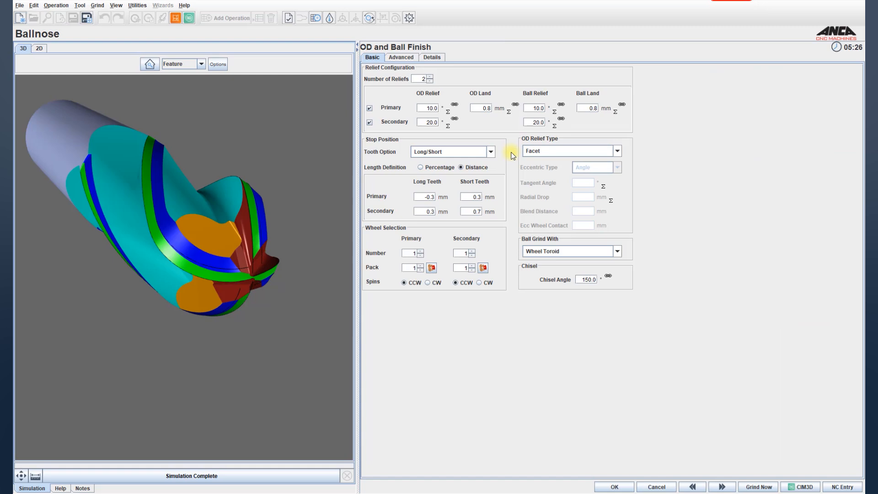
scroll(268, 230, "up", 5)
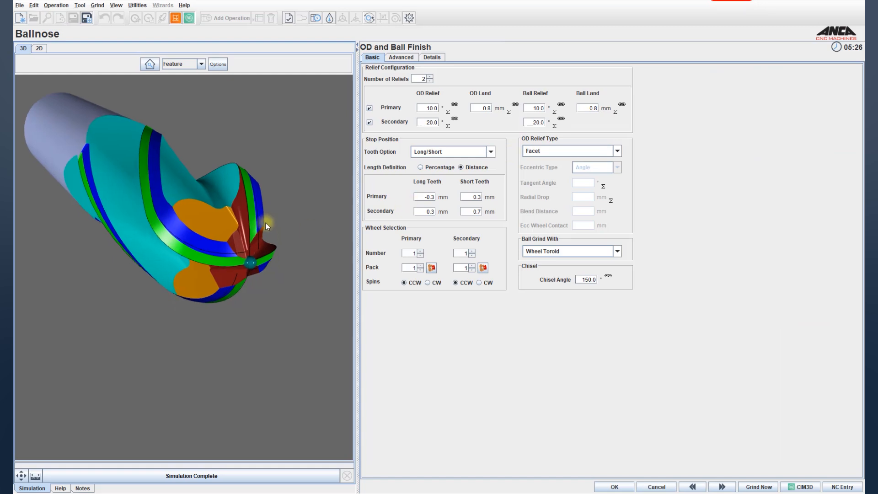
scroll(267, 251, "up", 4)
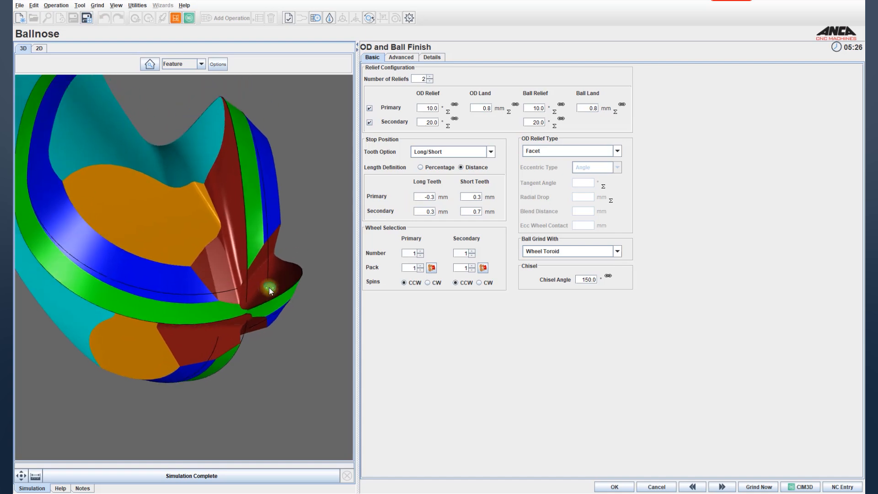
left_click_drag(269, 286, 243, 255)
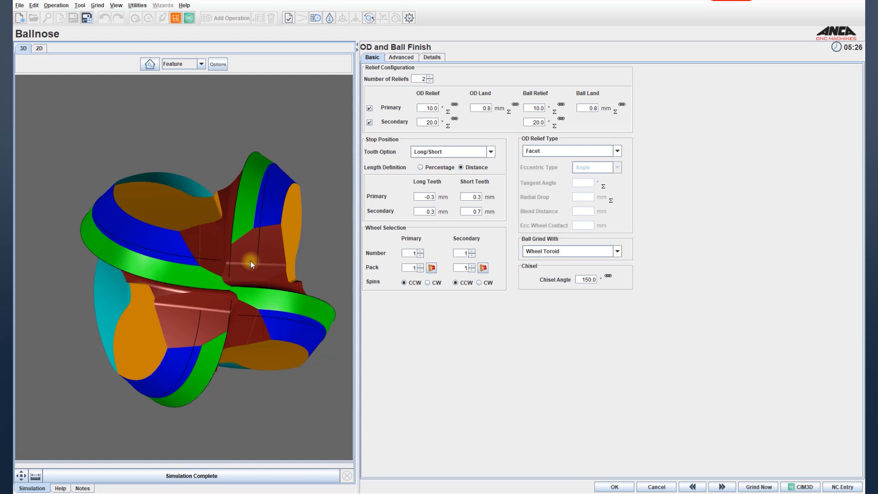
left_click_drag(281, 257, 205, 248)
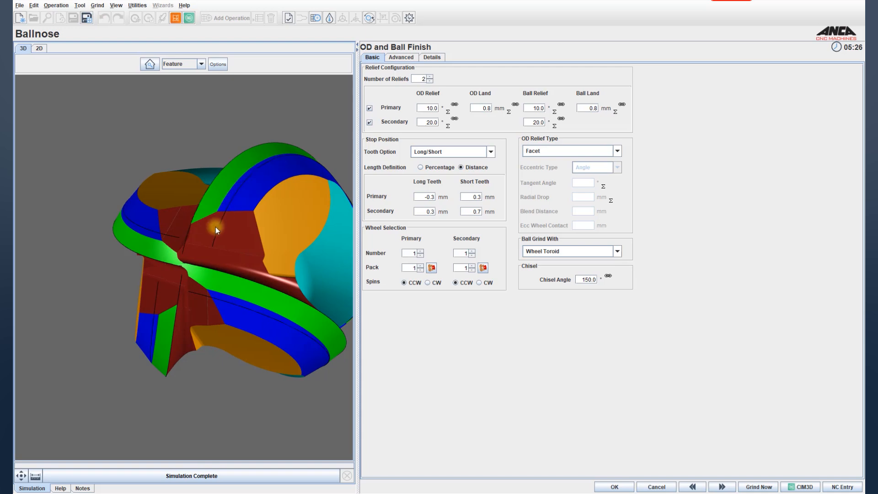
left_click_drag(228, 247, 249, 299)
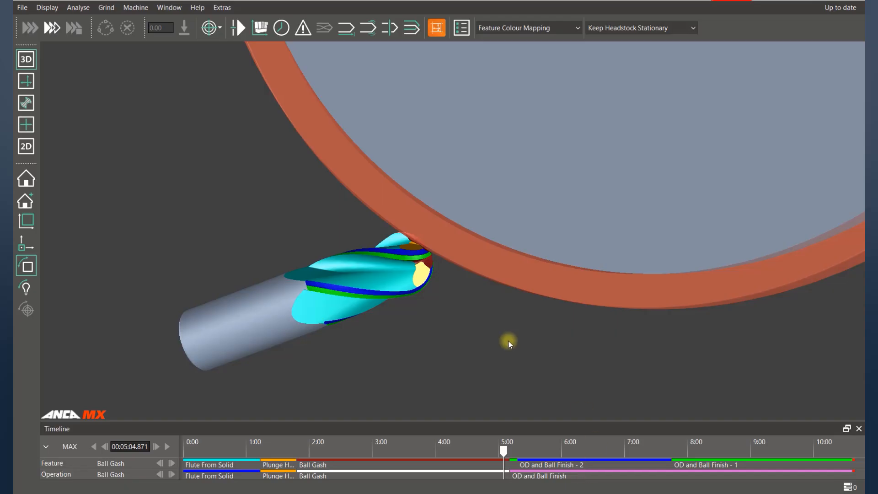
Examine how the grinding wheel meets the ball end during the OD and Ball Finish operation in the grinding simulation
mouse_move(499, 329)
left_mouse_down()
mouse_move(500, 300)
mouse_move(457, 265)
mouse_move(484, 332)
left_mouse_up()
right_click_drag(429, 276, 425, 372)
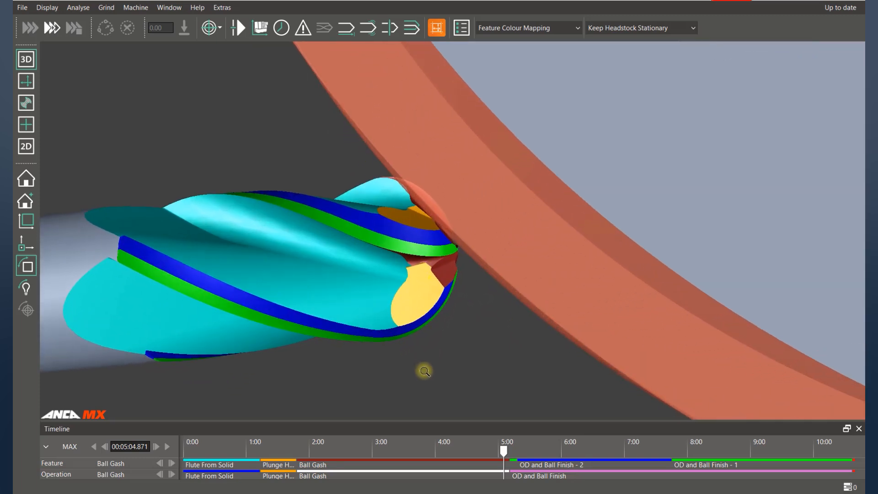
left_click(426, 239)
scroll(441, 284, "down", 4)
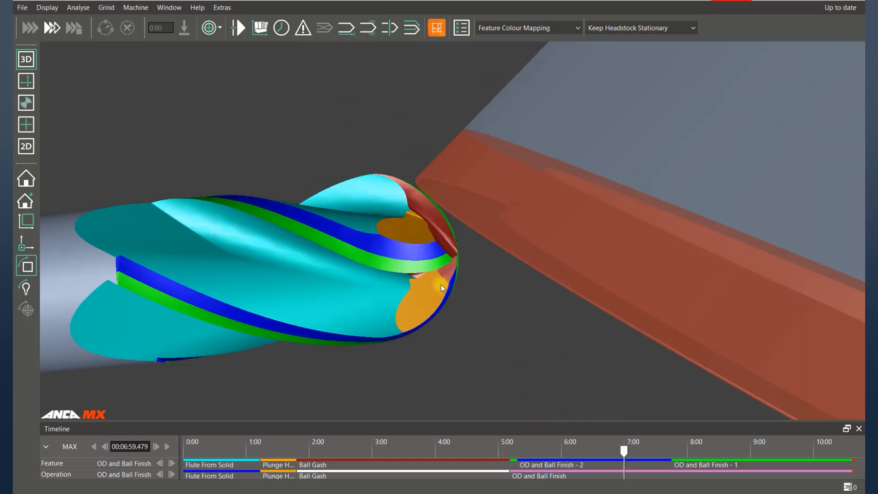
left_click_drag(379, 271, 447, 265)
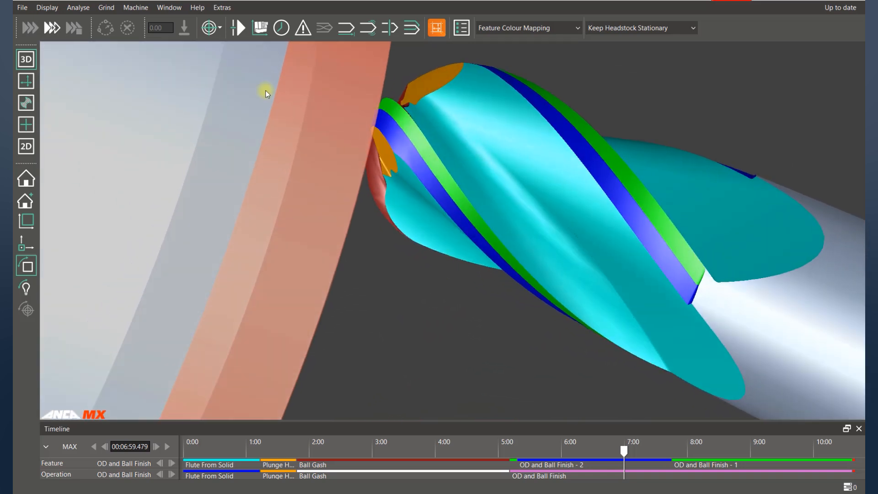
Display the Effector Space axes at the wheel's contact point and advance the simulation slightly within OD and Ball Finish - 2
left_click(78, 8)
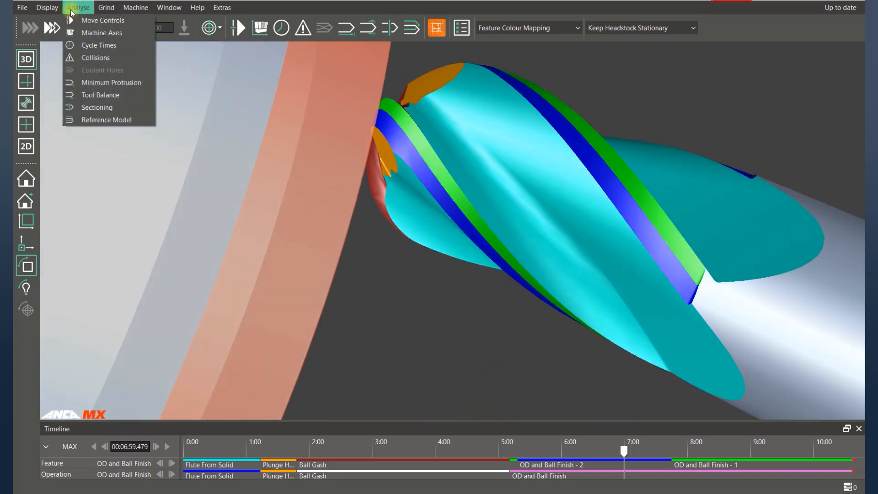
mouse_move(48, 8)
mouse_move(61, 20)
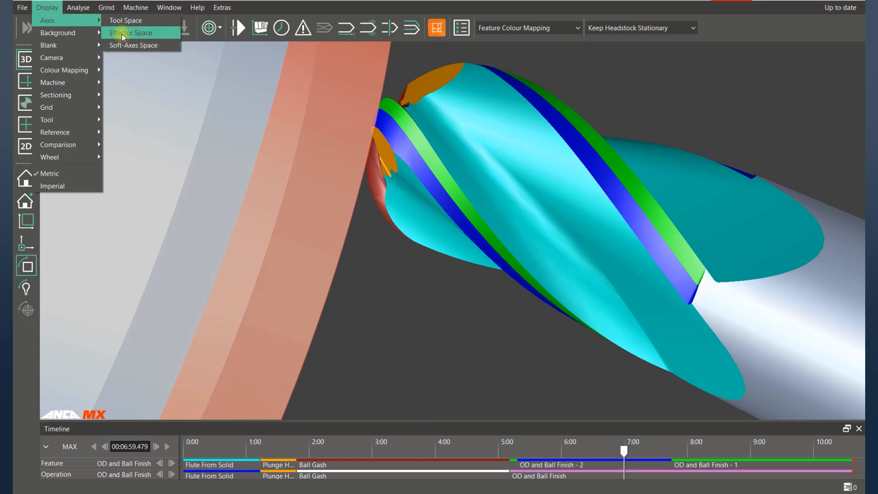
left_click(122, 33)
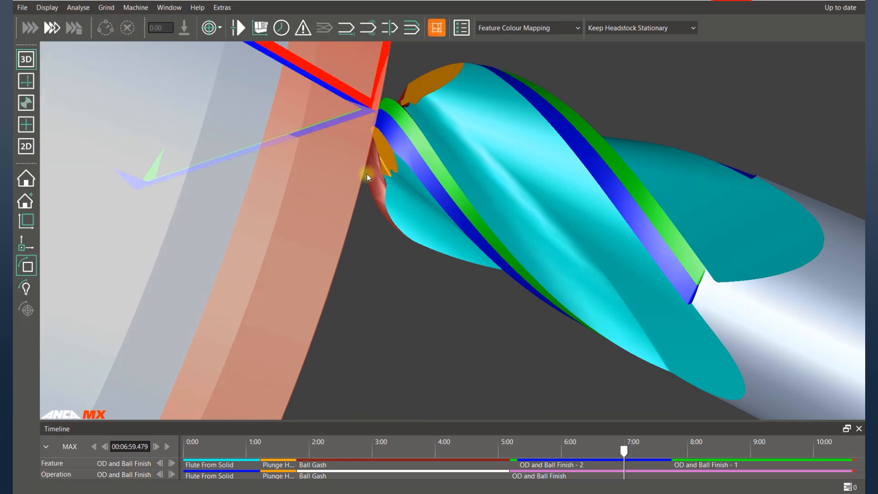
scroll(368, 169, "down", 5)
left_click_drag(368, 192, 384, 232)
scroll(383, 232, "up", 3)
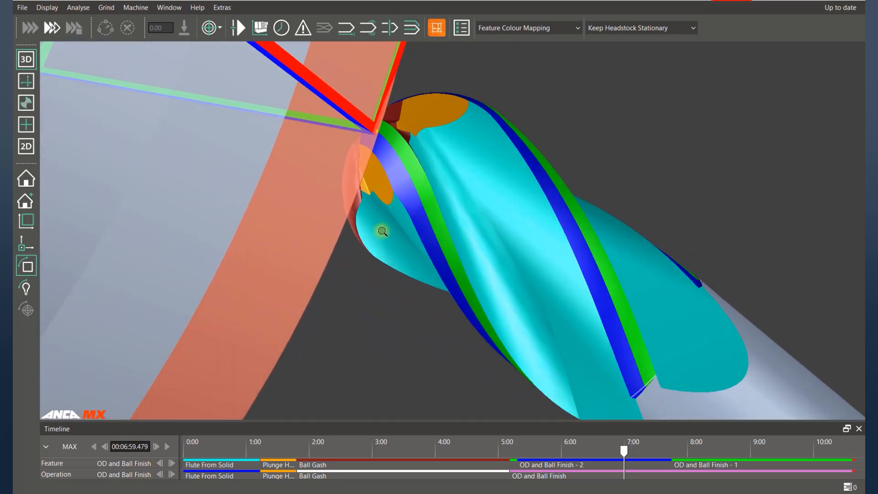
scroll(383, 231, "up", 2)
scroll(362, 222, "up", 2)
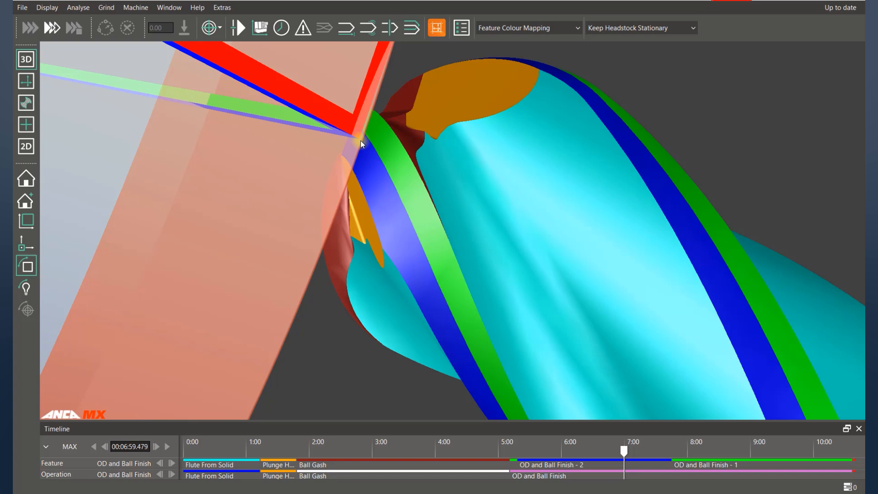
mouse_move(624, 450)
left_mouse_down()
mouse_move(637, 446)
mouse_move(608, 450)
mouse_move(632, 452)
left_mouse_up()
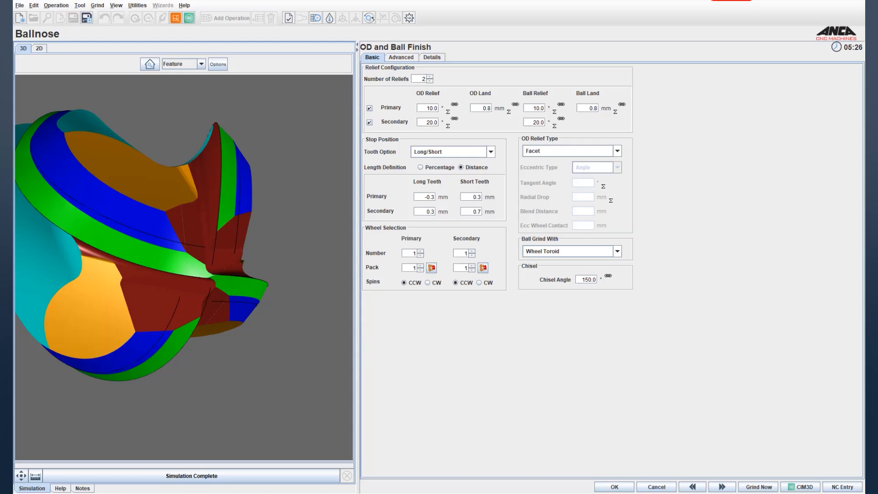
Set the primary stop position of the short teeth to 1.0 mm in the OD and Ball Finish operation
left_click_drag(234, 238, 259, 149)
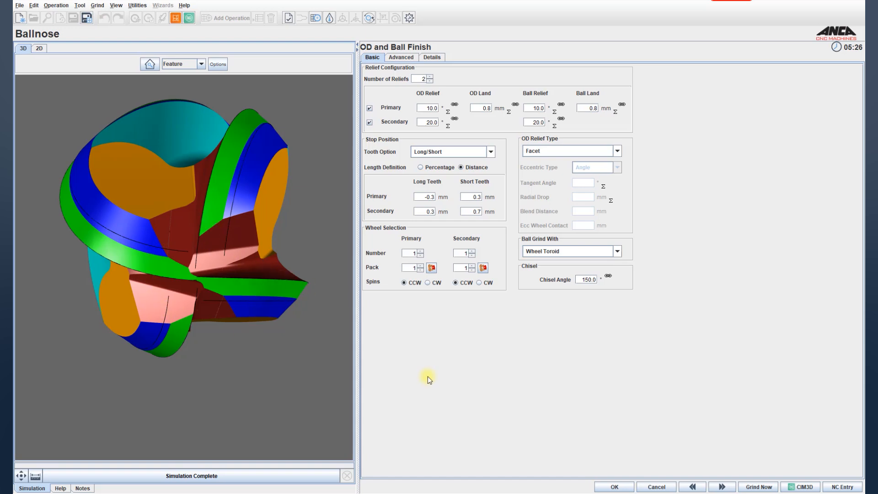
mouse_move(213, 280)
left_mouse_down()
mouse_move(216, 246)
mouse_move(210, 271)
left_mouse_up()
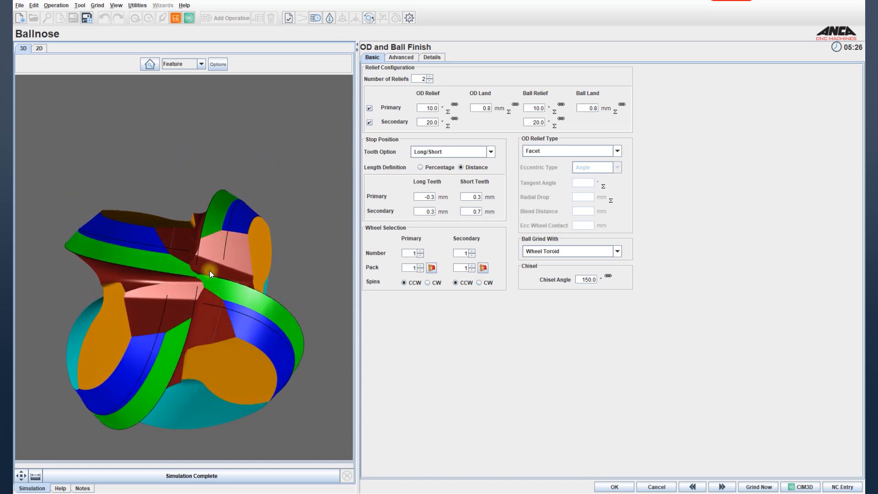
scroll(209, 275, "up", 5)
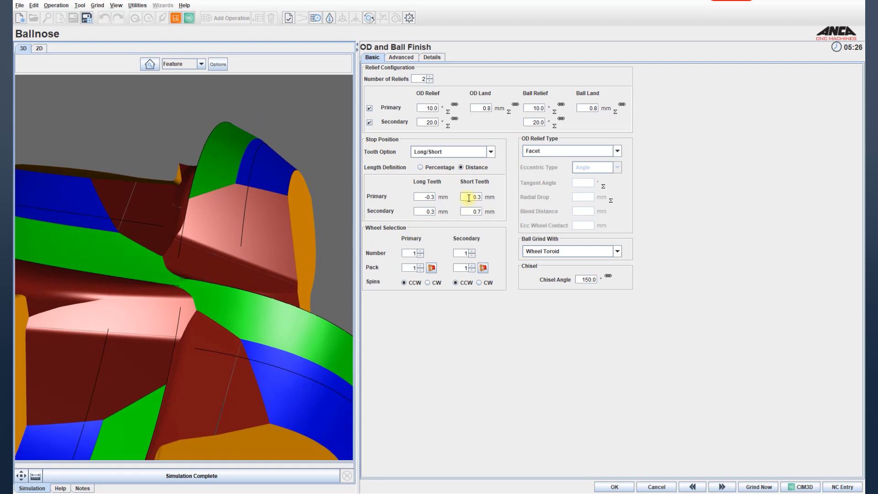
left_click_drag(232, 301, 228, 325)
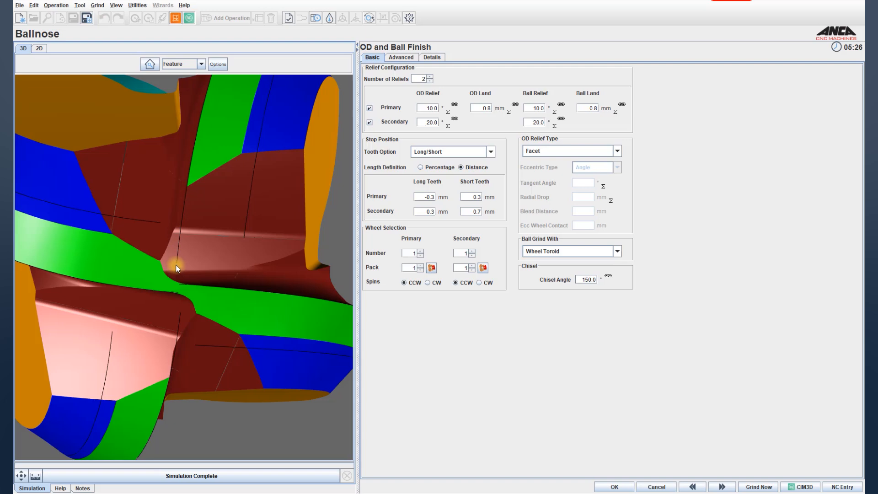
left_click_drag(465, 198, 483, 197)
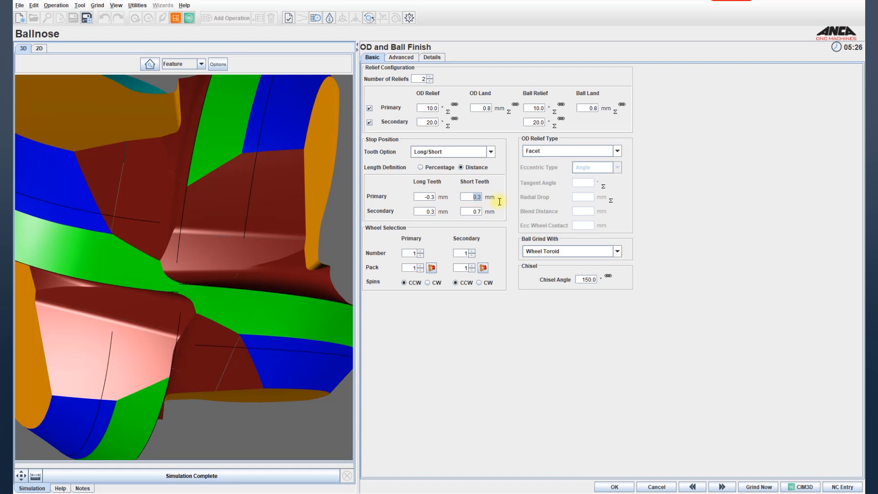
type("1")
key("Tab")
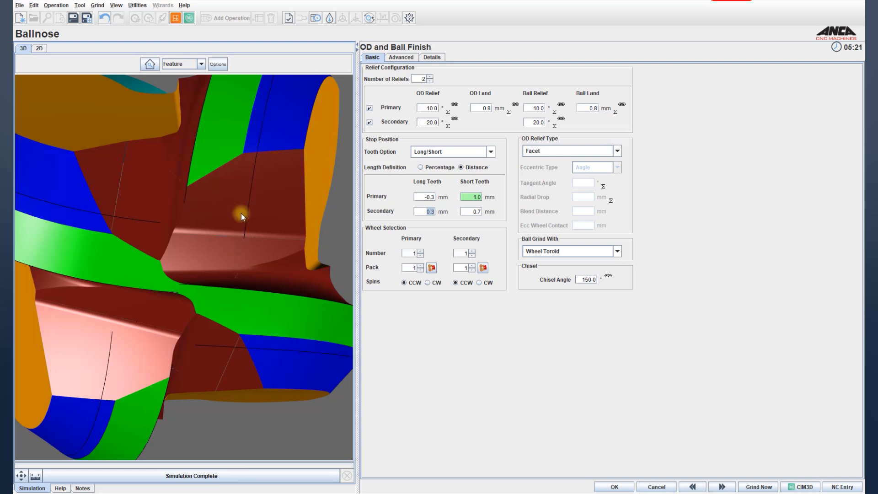
Set the secondary stop position of the short teeth to 1.1 mm
left_click(474, 212)
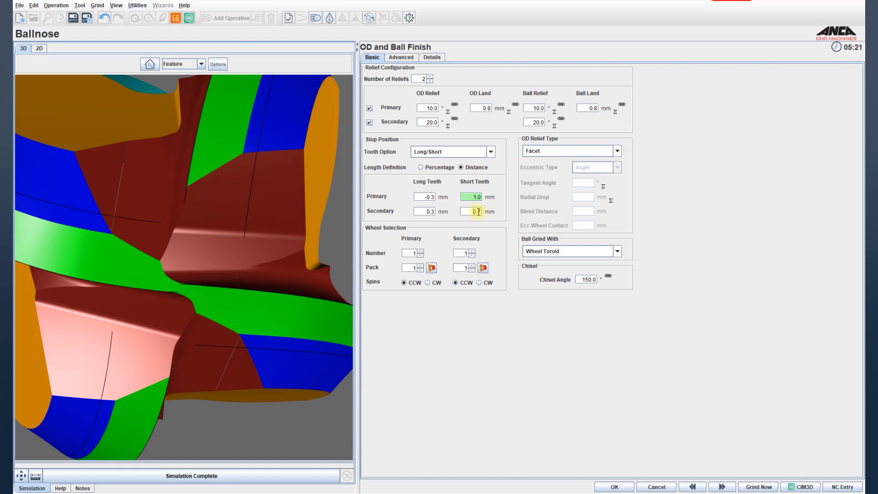
type("1.1")
key("Tab")
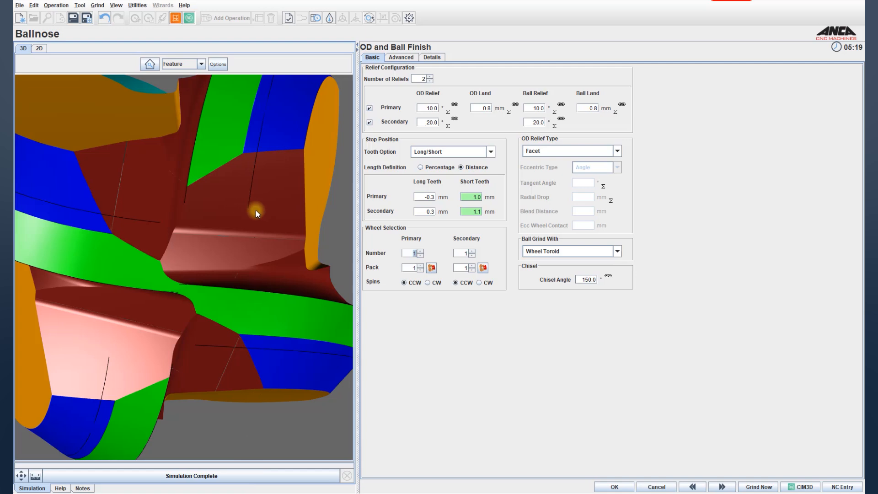
Set the secondary stop position of the short teeth to 1.8 mm and inspect the recalculated ball end
left_click_drag(462, 213, 510, 215)
type("1.8")
key("Tab")
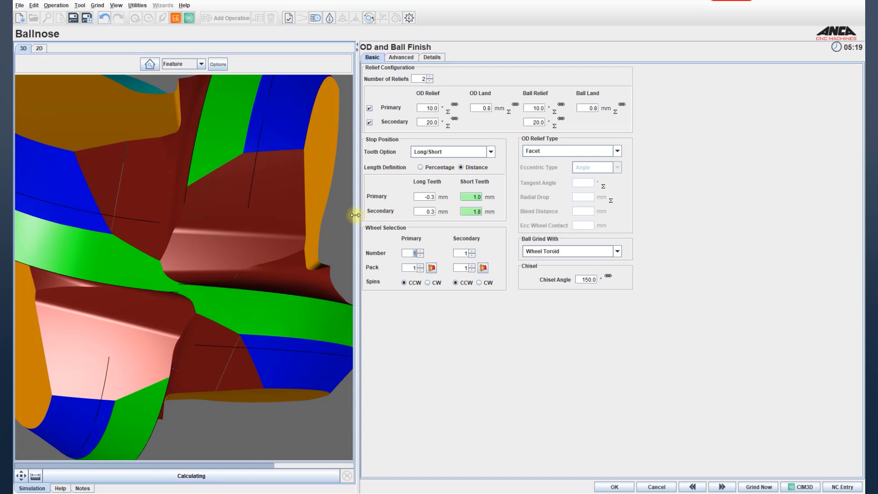
left_click_drag(251, 183, 237, 204)
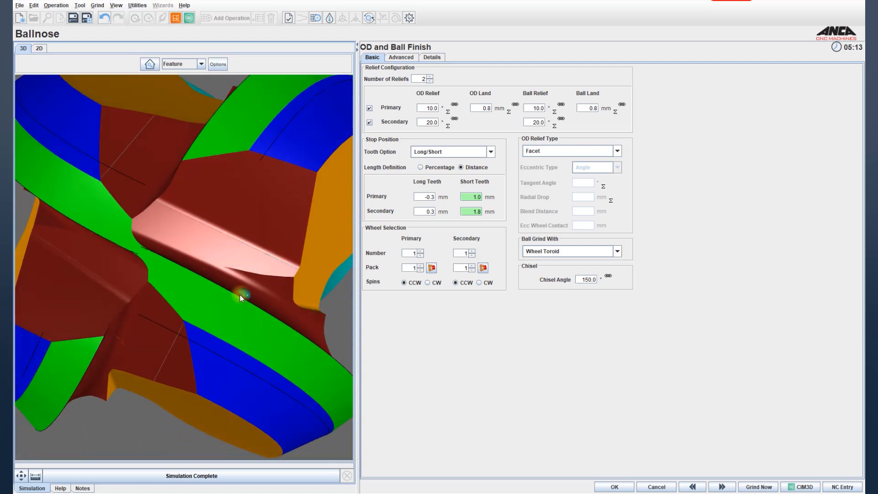
scroll(240, 294, "down", 10)
left_click_drag(260, 314, 268, 329)
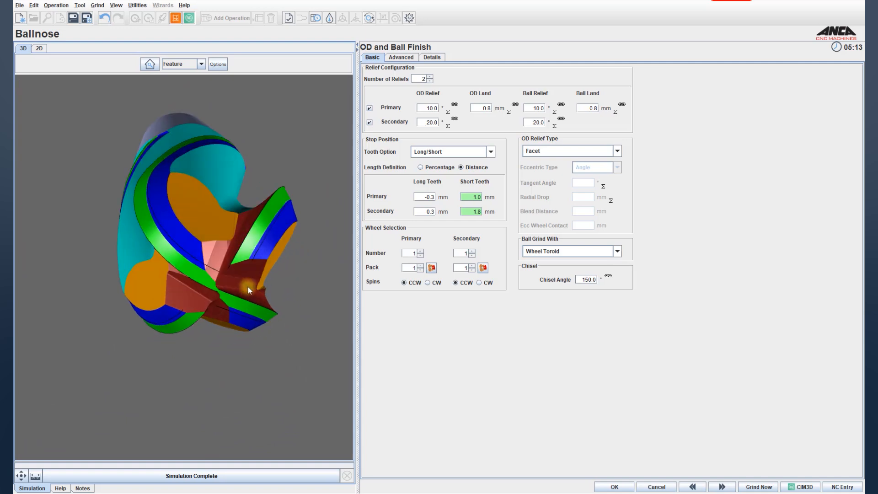
middle_click_drag(233, 277, 241, 307)
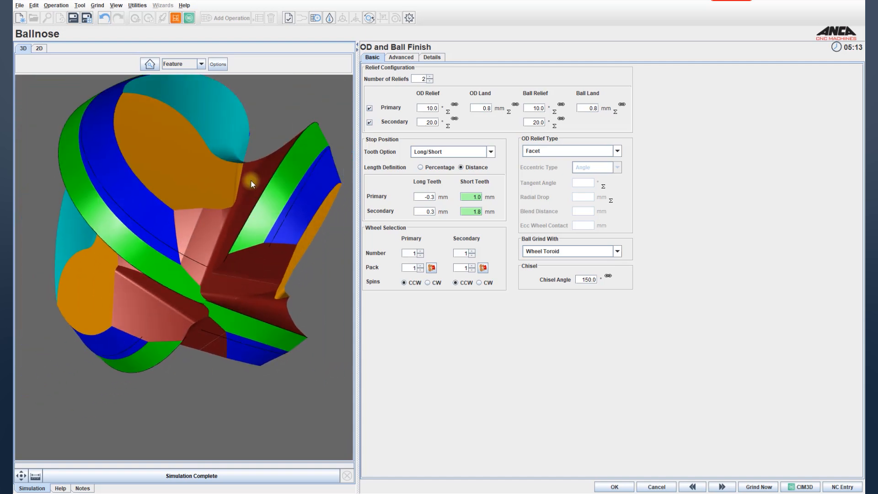